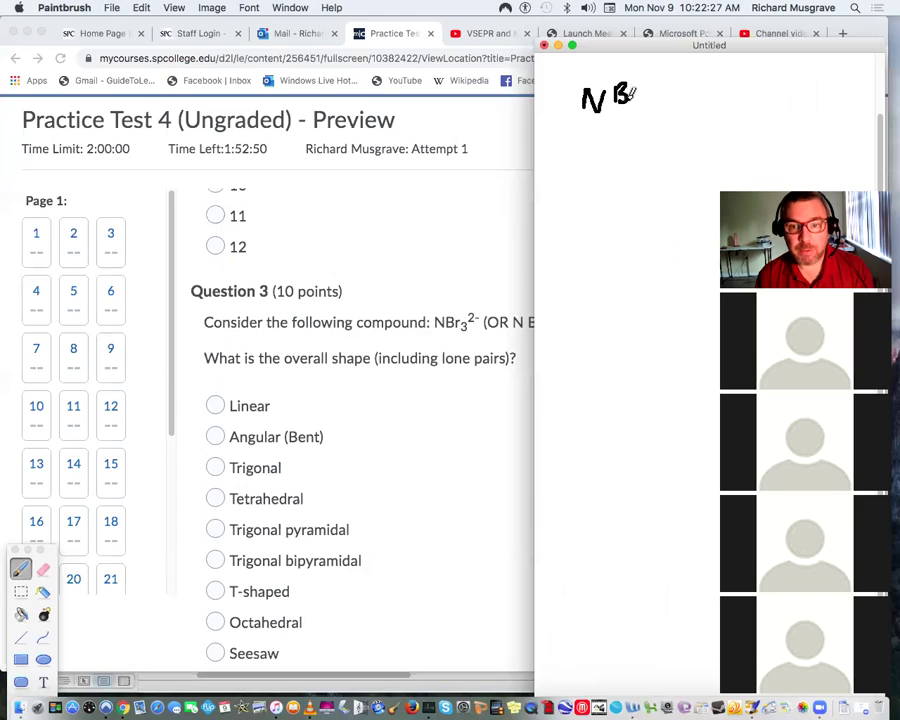
- Finish handwriting the formula NBr3 with its 2- charge on the canvas
{"action": "left_click_drag", "start_coordinate": [666, 84], "coordinate": [674, 83]}
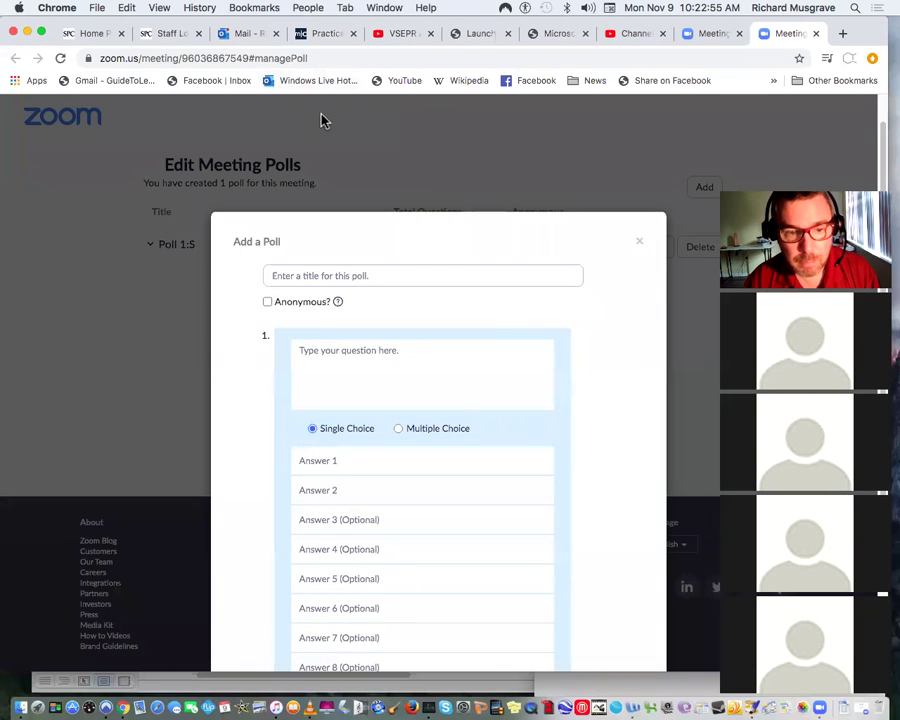
- In the new Zoom meeting poll, set the title to "How many VE?" and the question to "VE #?"
{"action": "left_click", "coordinate": [364, 272]}
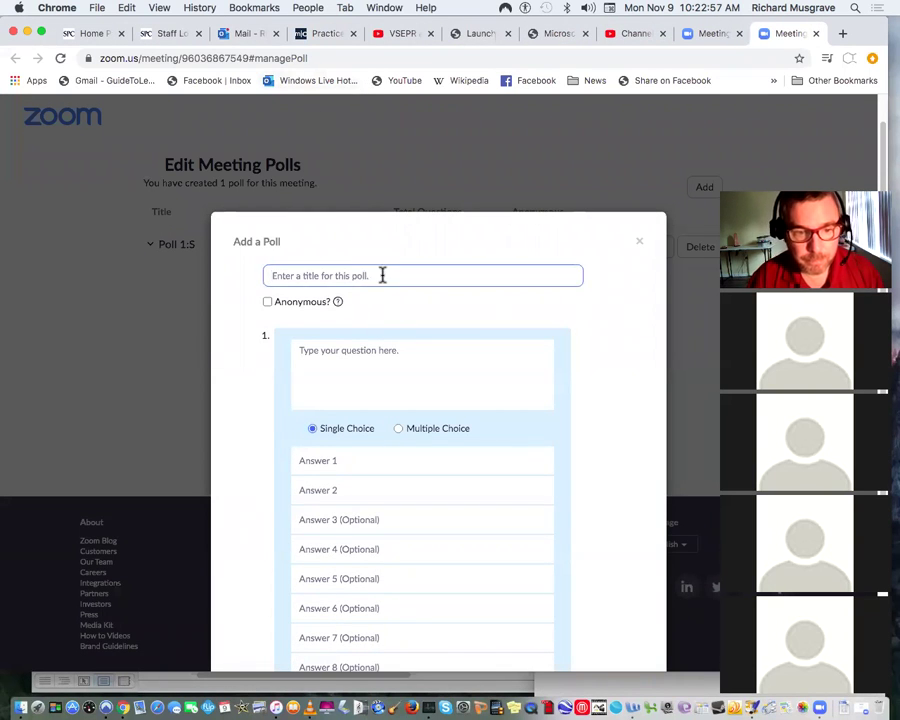
{"action": "type", "text": "Ho"}
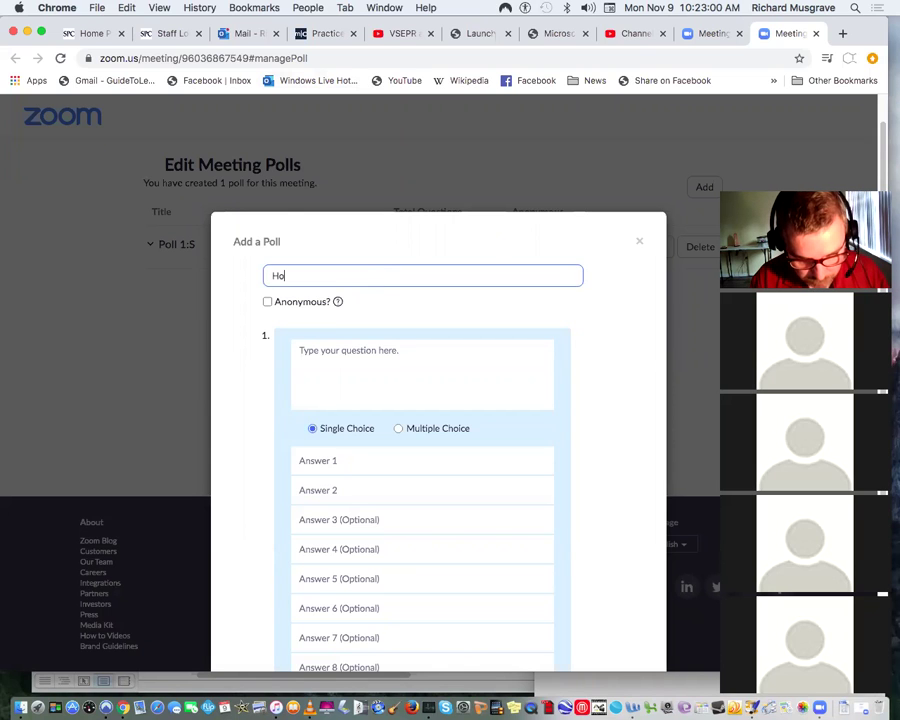
{"action": "type", "text": "w many "}
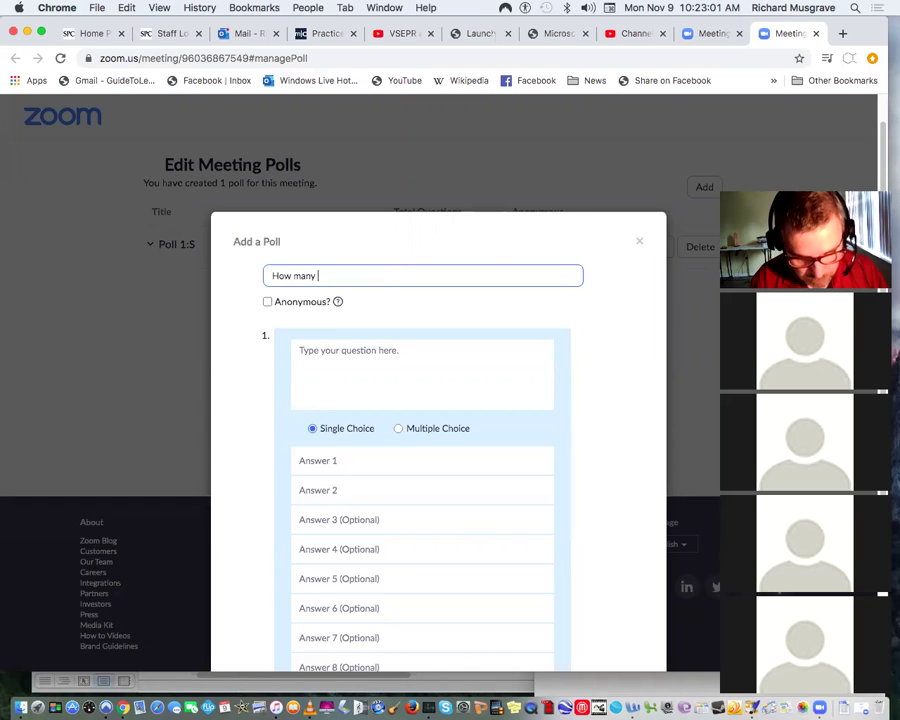
{"action": "type", "text": "VE"}
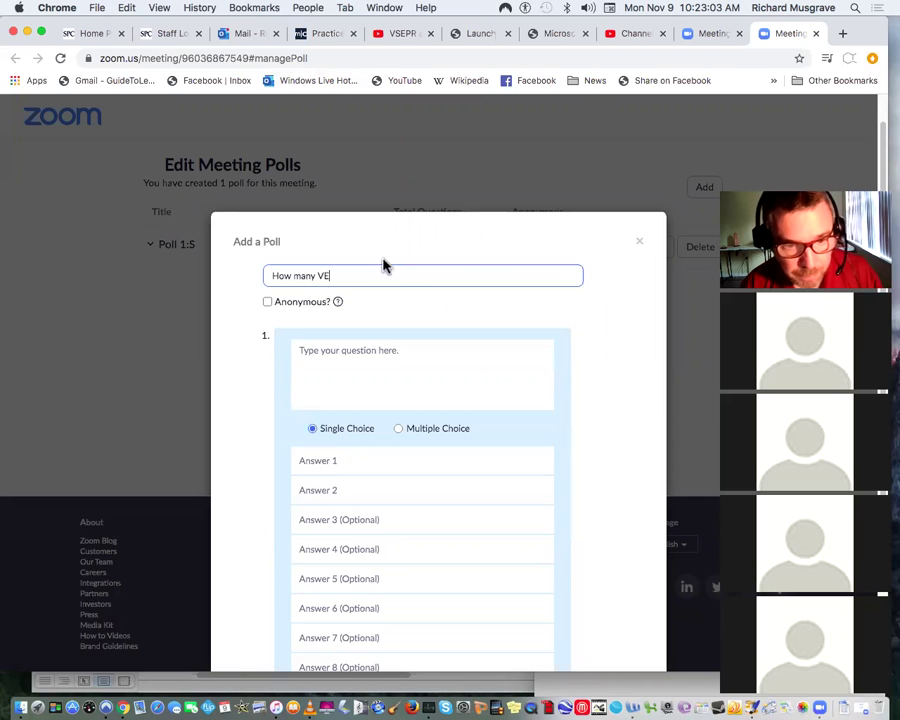
{"action": "type", "text": "?"}
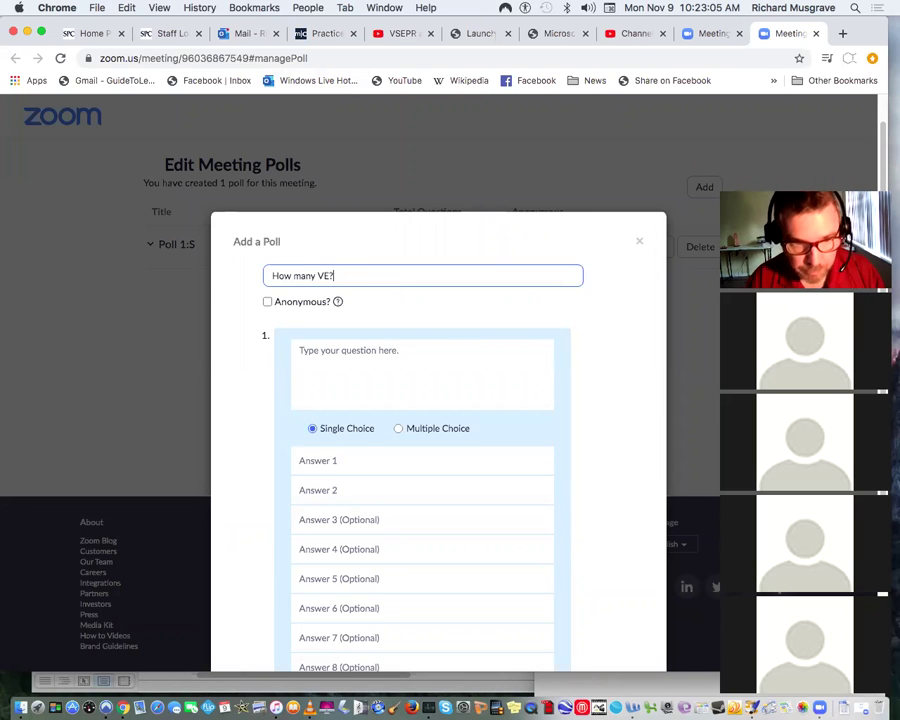
{"action": "left_click", "coordinate": [357, 362]}
{"action": "type", "text": "VE"}
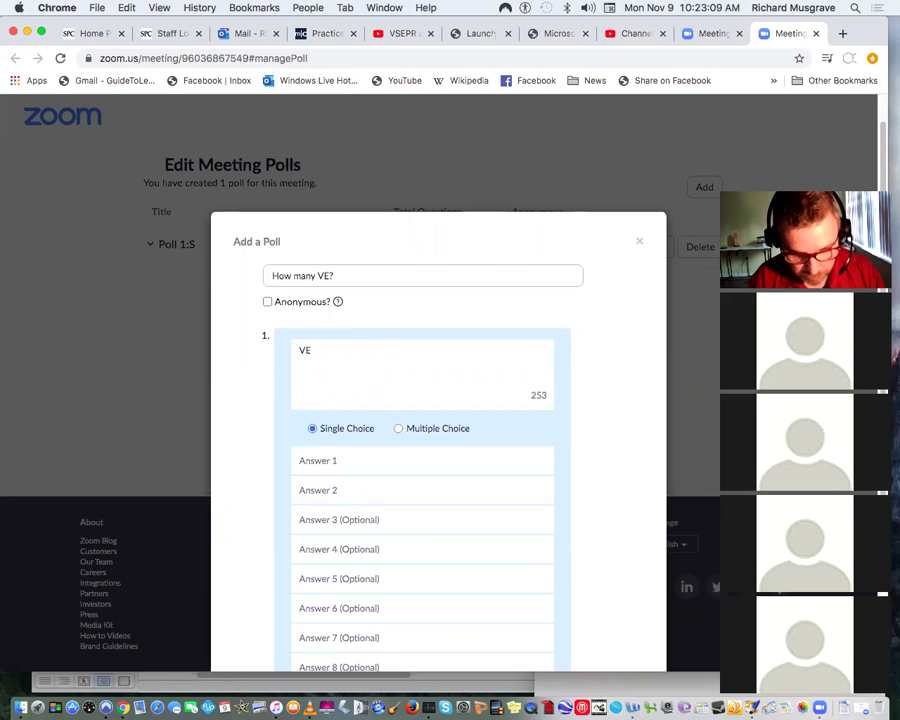
{"action": "type", "text": " #?"}
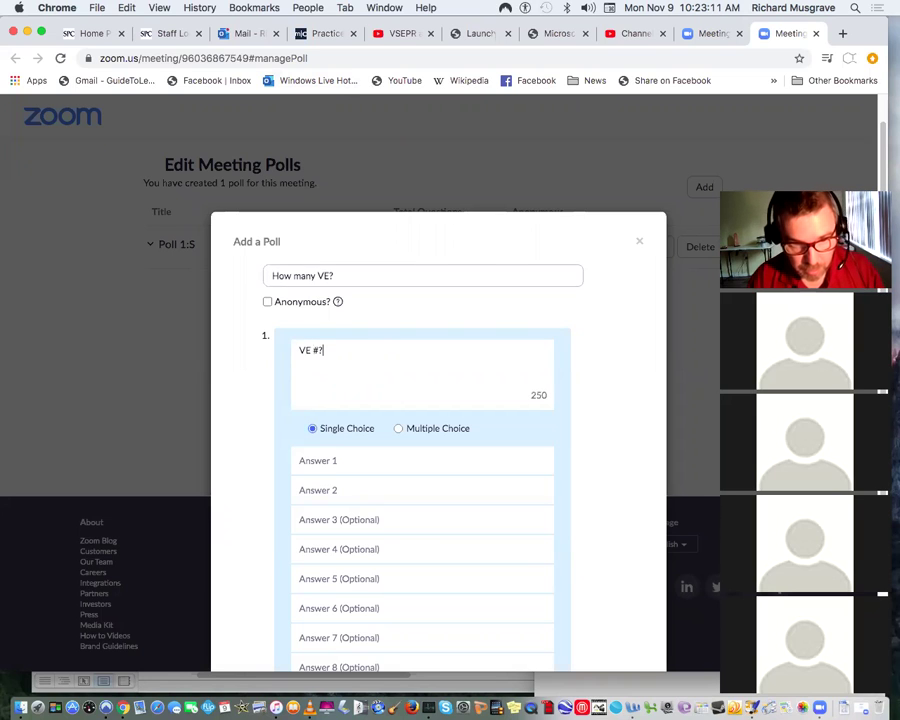
- Enter 20, 22, 24 and 26 as the poll question's first four answers
{"action": "left_click", "coordinate": [360, 461]}
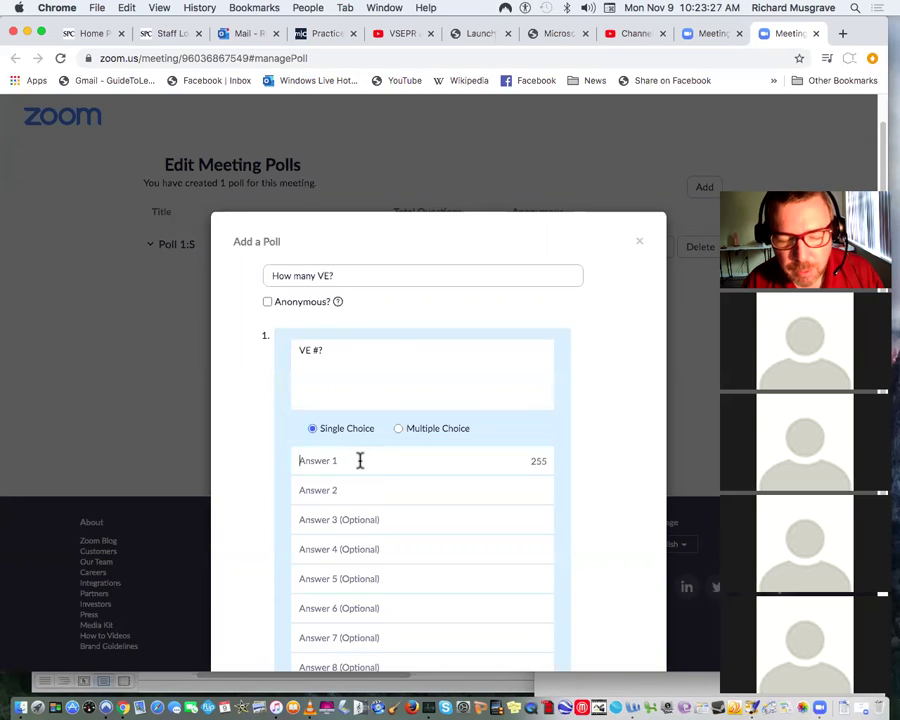
{"action": "type", "text": "20"}
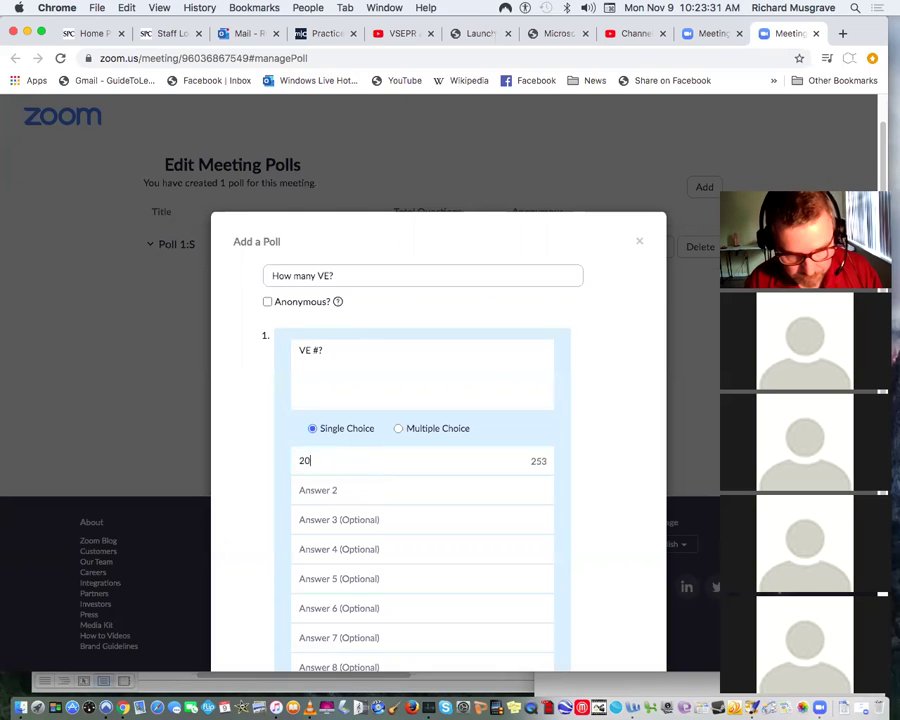
{"action": "left_click", "coordinate": [328, 489]}
{"action": "type", "text": "22"}
{"action": "left_click", "coordinate": [328, 515]}
{"action": "type", "text": "2"}
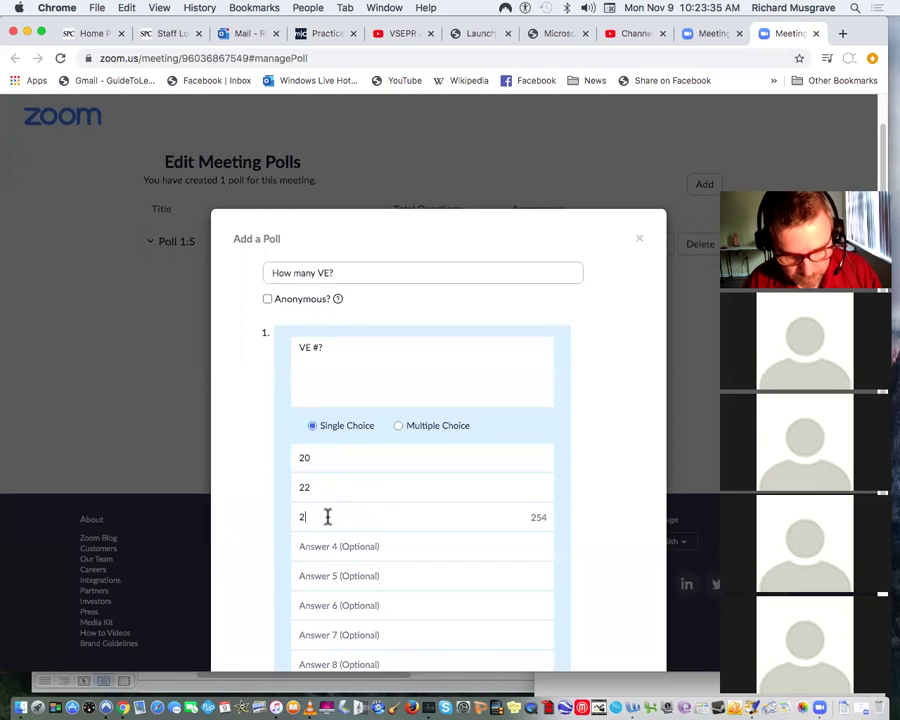
{"action": "type", "text": "4"}
{"action": "scroll", "coordinate": [330, 515], "scroll_direction": "down", "scroll_amount": 1}
{"action": "left_click", "coordinate": [364, 519]}
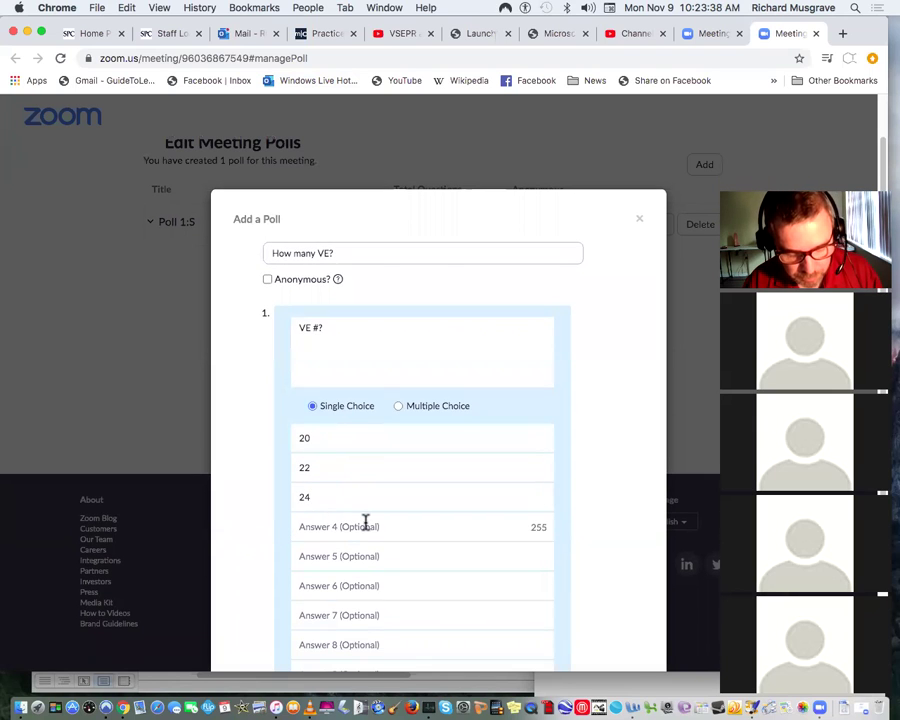
{"action": "type", "text": "26"}
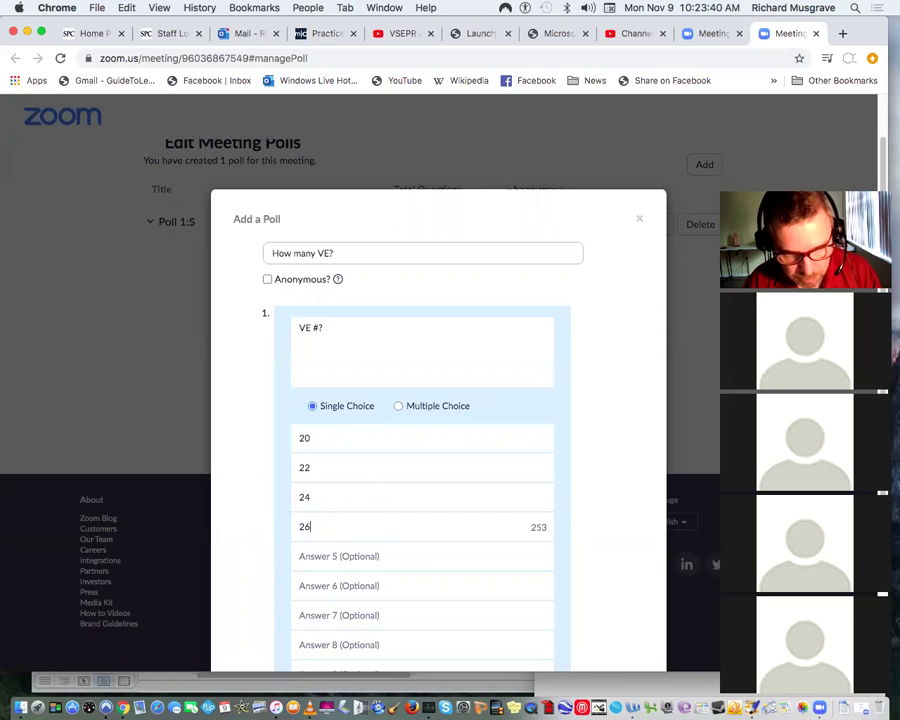
- Add 28, 30 and 32 as the poll question's fifth, sixth and seventh answers
{"action": "scroll", "coordinate": [364, 523], "scroll_direction": "down", "scroll_amount": 1}
{"action": "left_click", "coordinate": [358, 541]}
{"action": "type", "text": "2"}
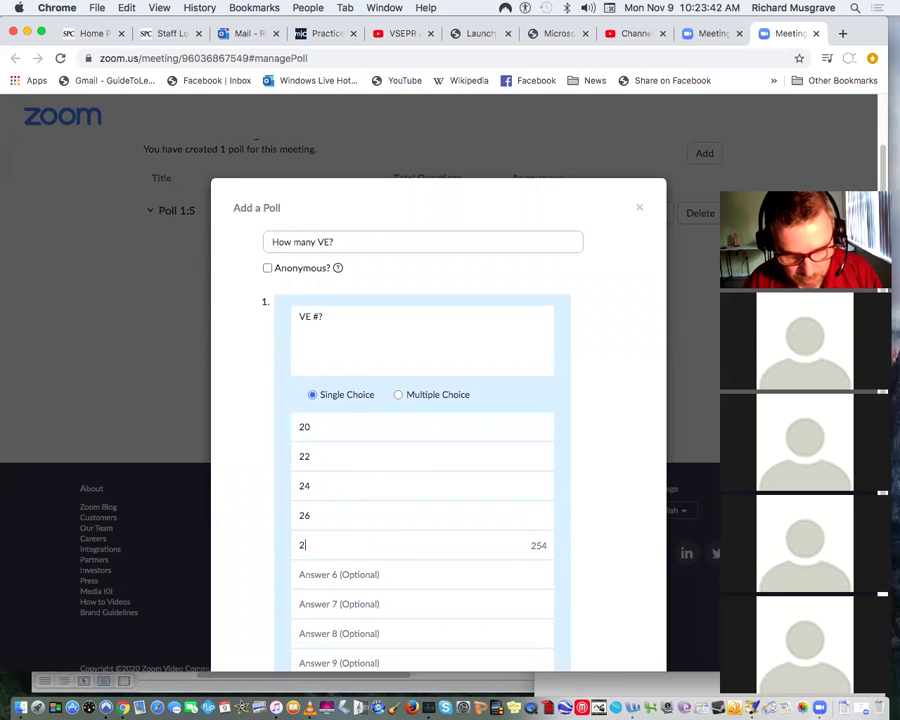
{"action": "type", "text": "8"}
{"action": "scroll", "coordinate": [367, 536], "scroll_direction": "down", "scroll_amount": 1}
{"action": "left_click", "coordinate": [363, 548]}
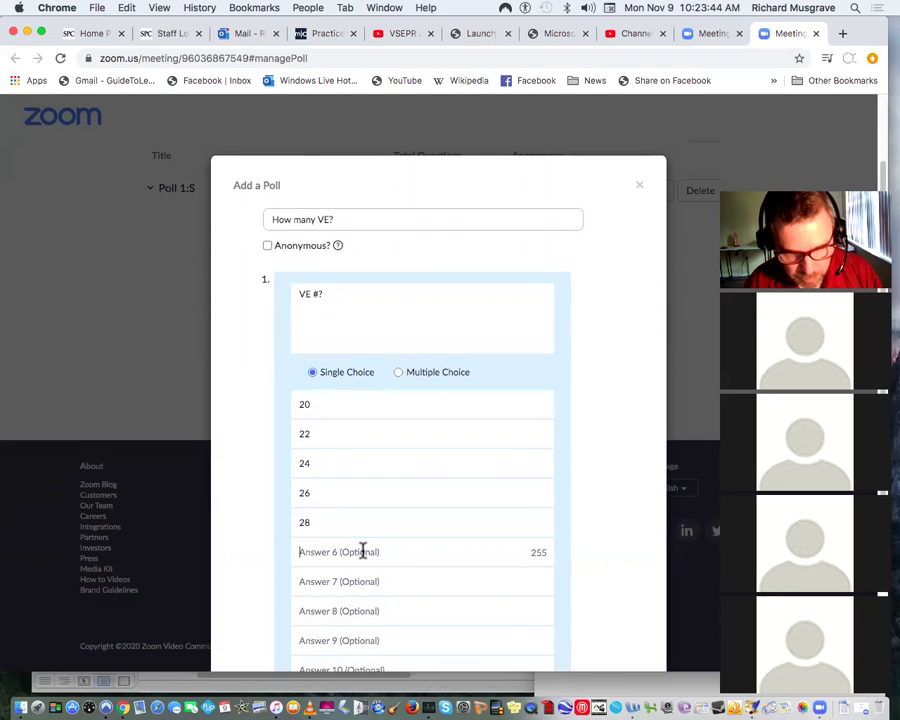
{"action": "type", "text": "3"}
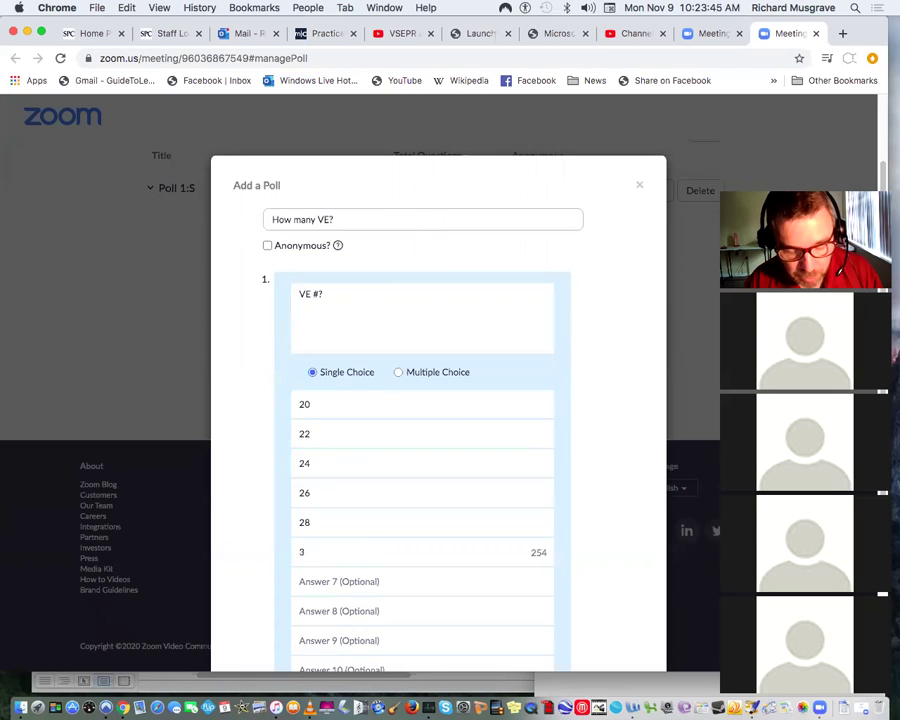
{"action": "type", "text": "0"}
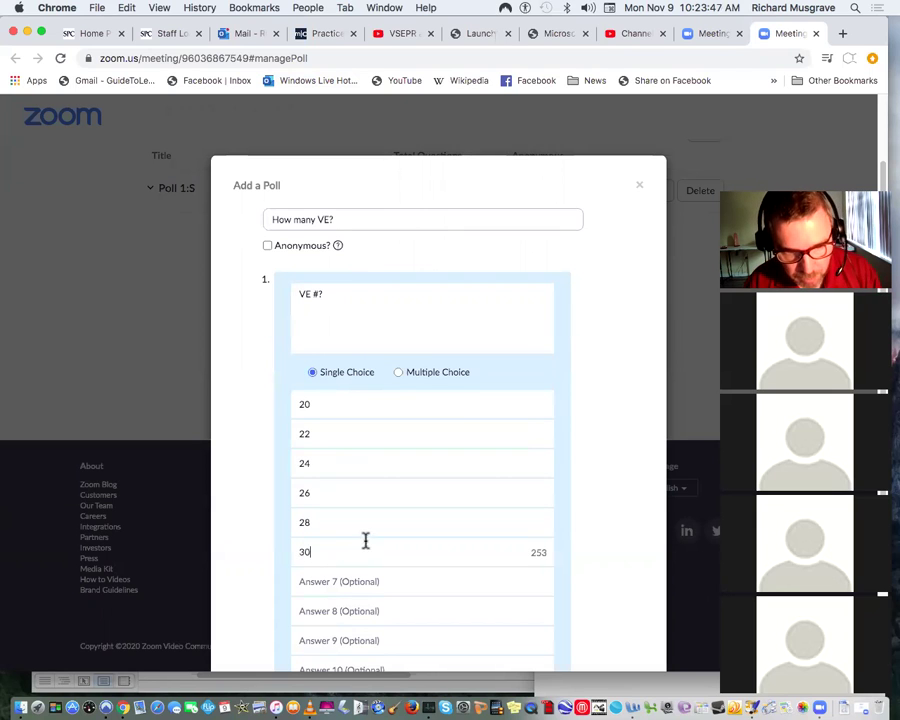
{"action": "scroll", "coordinate": [365, 537], "scroll_direction": "down", "scroll_amount": 1}
{"action": "left_click", "coordinate": [370, 567]}
{"action": "type", "text": "32"}
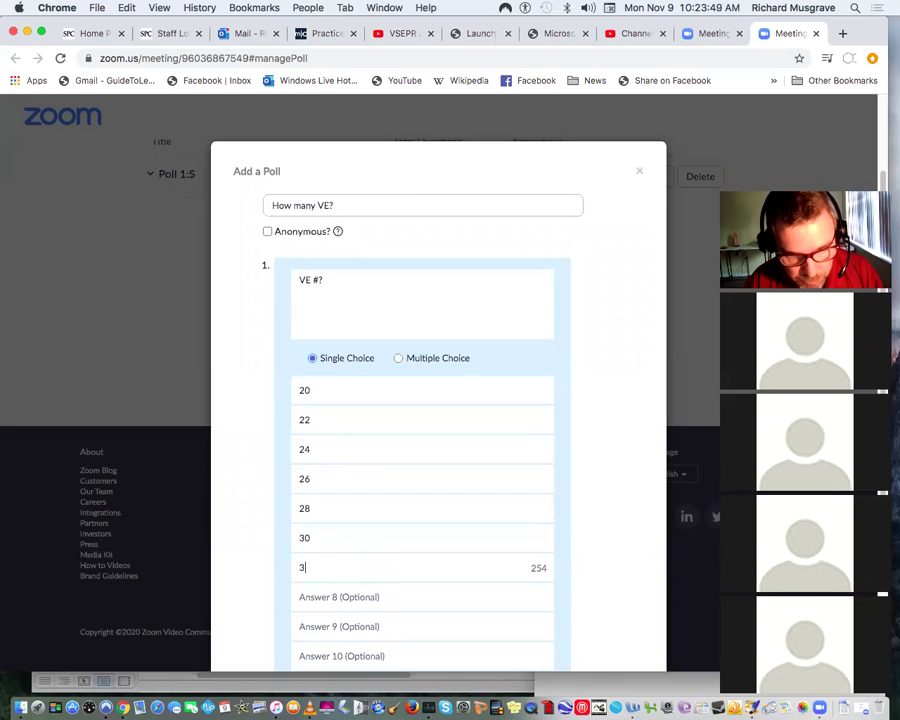
- Add 34 as the eighth answer and save the poll
{"action": "scroll", "coordinate": [391, 562], "scroll_direction": "down", "scroll_amount": 1}
{"action": "scroll", "coordinate": [391, 562], "scroll_direction": "down", "scroll_amount": 2}
{"action": "left_click", "coordinate": [336, 554]}
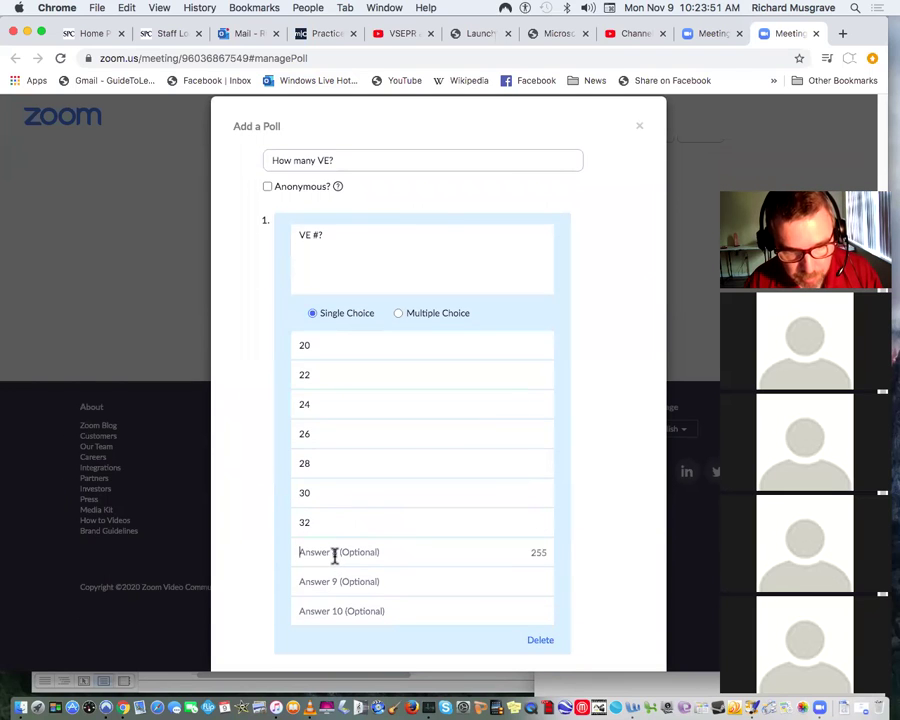
{"action": "type", "text": "34"}
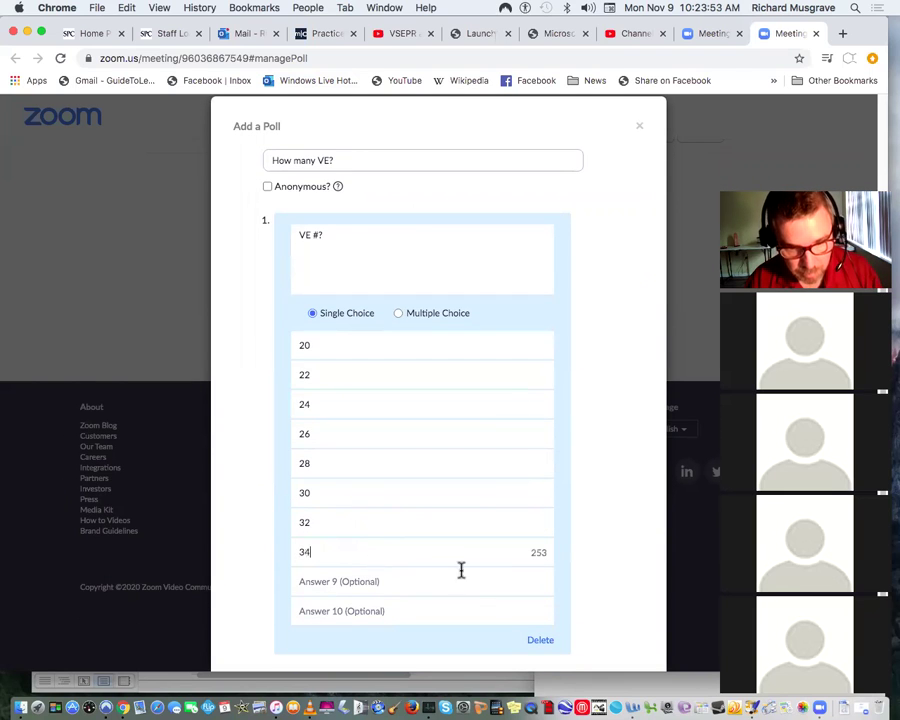
{"action": "scroll", "coordinate": [579, 404], "scroll_direction": "down", "scroll_amount": 3}
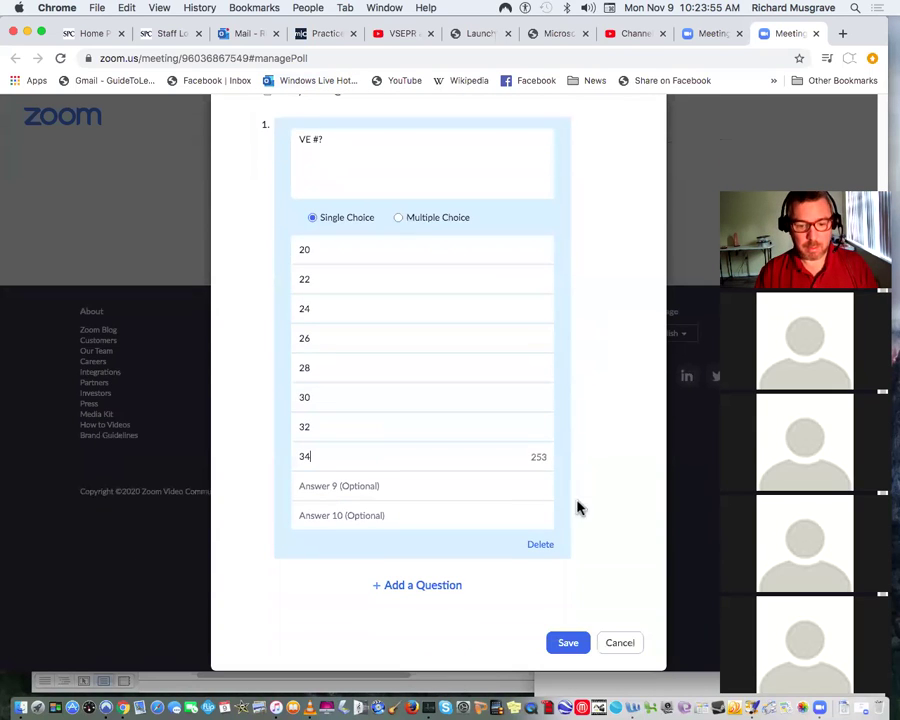
{"action": "left_click", "coordinate": [572, 643]}
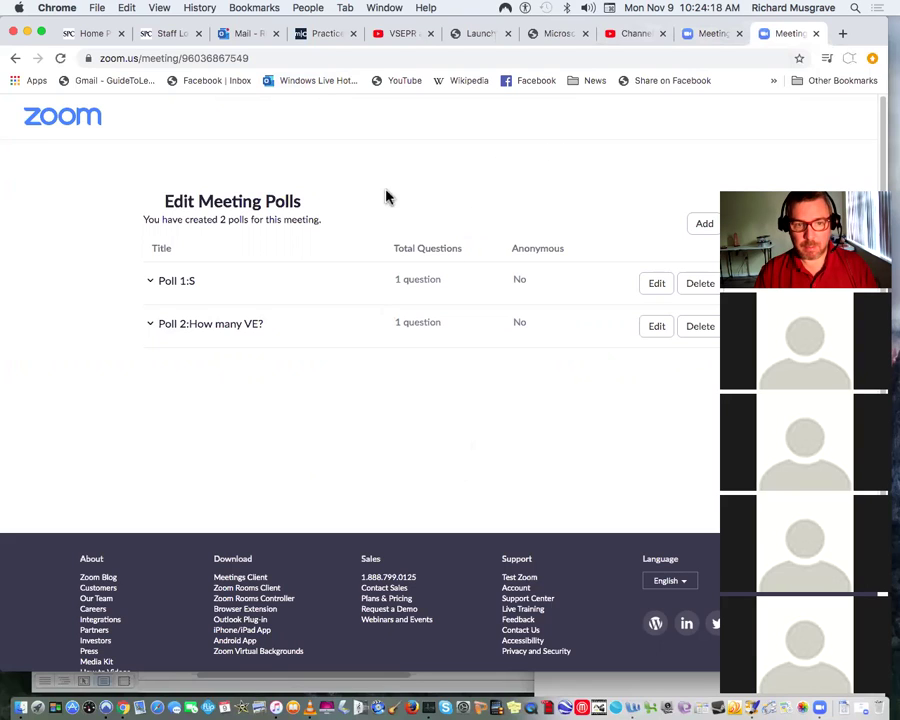
- Expand the "How many VE?" poll in the meeting polls list and review its question and answers
{"action": "left_click", "coordinate": [236, 323]}
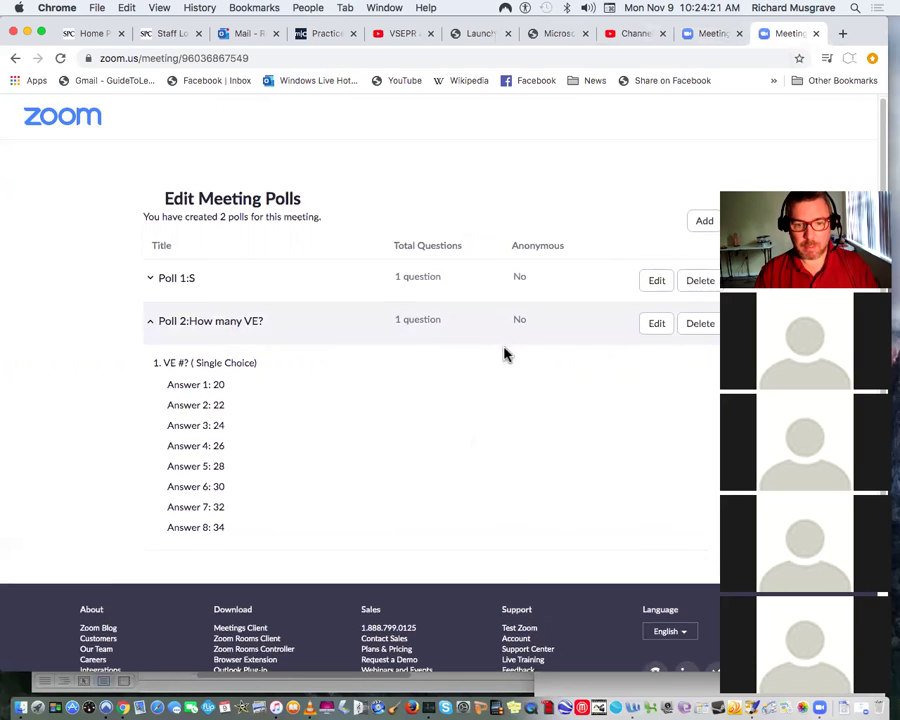
{"action": "scroll", "coordinate": [404, 358], "scroll_direction": "down", "scroll_amount": 3}
{"action": "scroll", "coordinate": [337, 344], "scroll_direction": "up", "scroll_amount": 3}
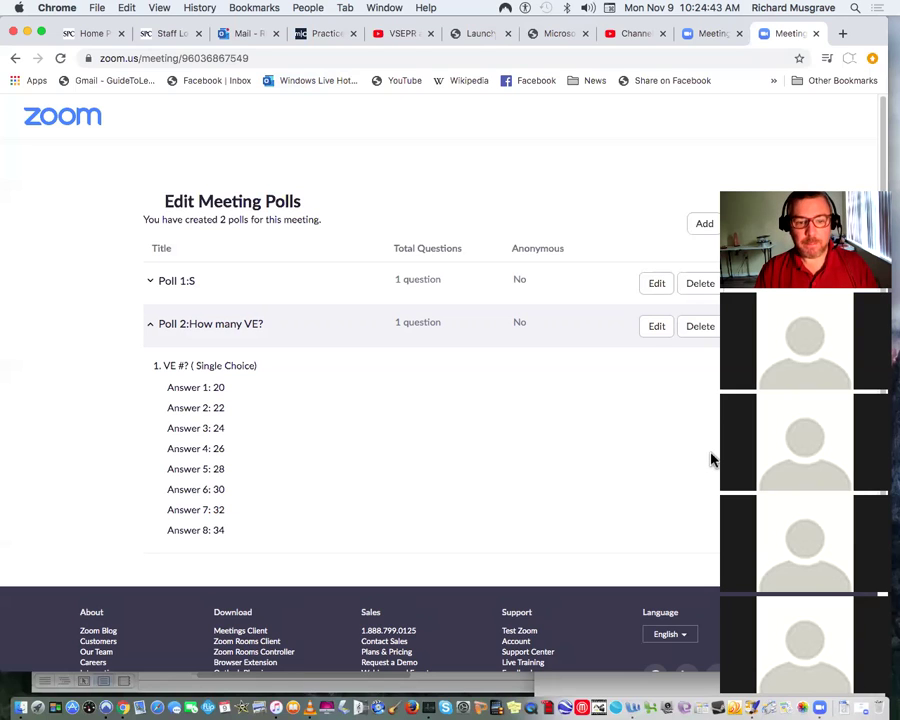
- Switch to the Paintbrush drawing and shift its window to uncover more of the polls list
{"action": "left_click", "coordinate": [820, 707]}
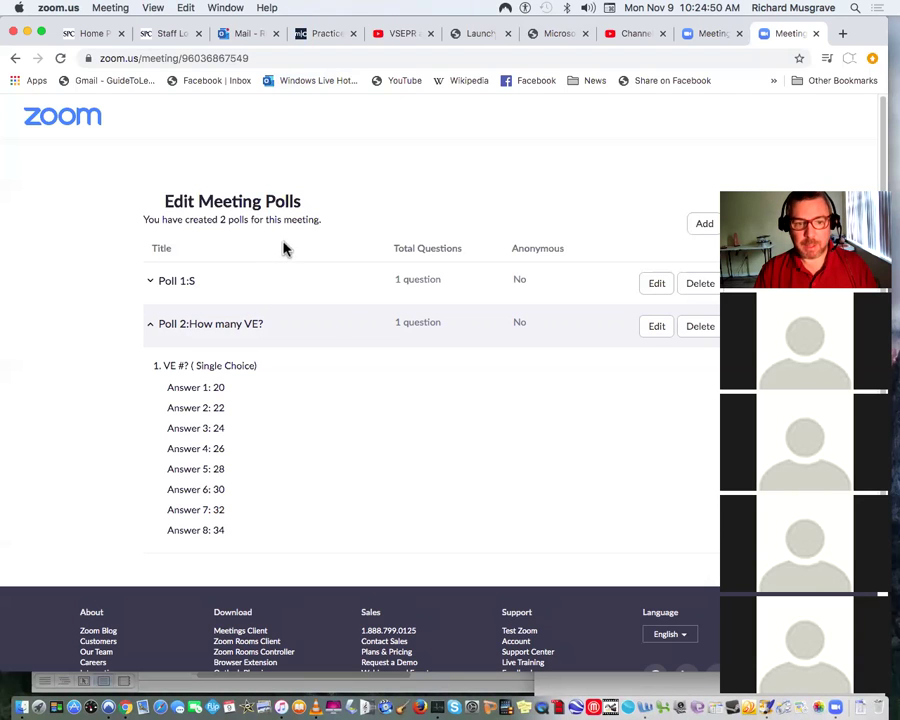
{"action": "left_click", "coordinate": [771, 707]}
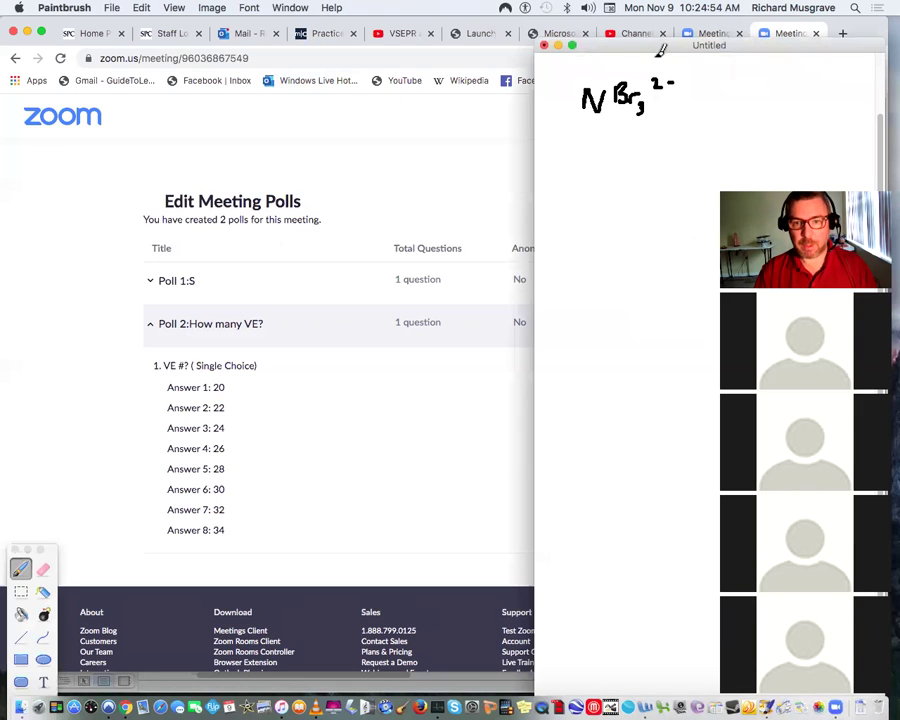
{"action": "left_click_drag", "start_coordinate": [623, 53], "coordinate": [649, 53]}
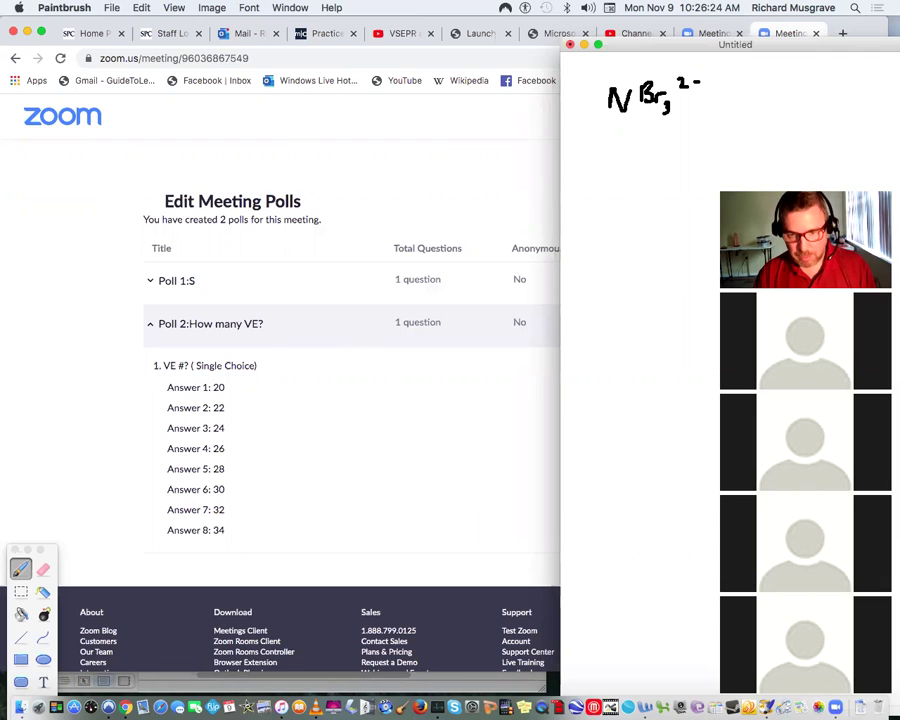
- Handwrite the valence electron calculation VE = 5 + (3*7) + 2 beneath the NBr3 formula, with the result 28 under it
{"action": "left_click", "coordinate": [633, 179]}
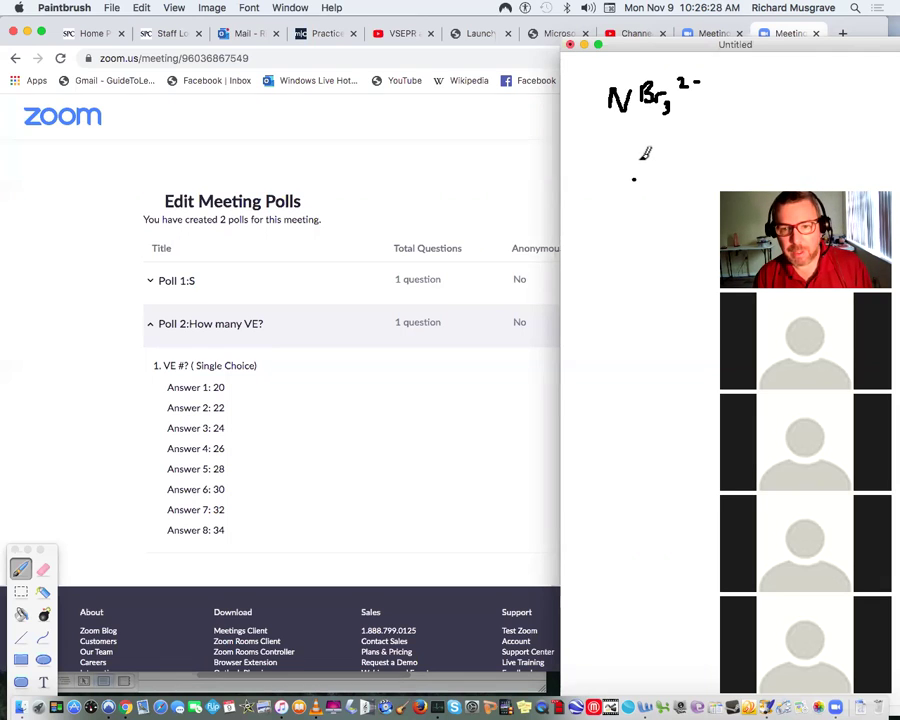
{"action": "mouse_move", "coordinate": [611, 136]}
{"action": "left_mouse_down"}
{"action": "mouse_move", "coordinate": [684, 140]}
{"action": "mouse_move", "coordinate": [701, 122]}
{"action": "mouse_move", "coordinate": [722, 128]}
{"action": "left_mouse_up"}
{"action": "mouse_move", "coordinate": [716, 122]}
{"action": "left_mouse_down"}
{"action": "mouse_move", "coordinate": [716, 134]}
{"action": "mouse_move", "coordinate": [759, 126]}
{"action": "left_mouse_up"}
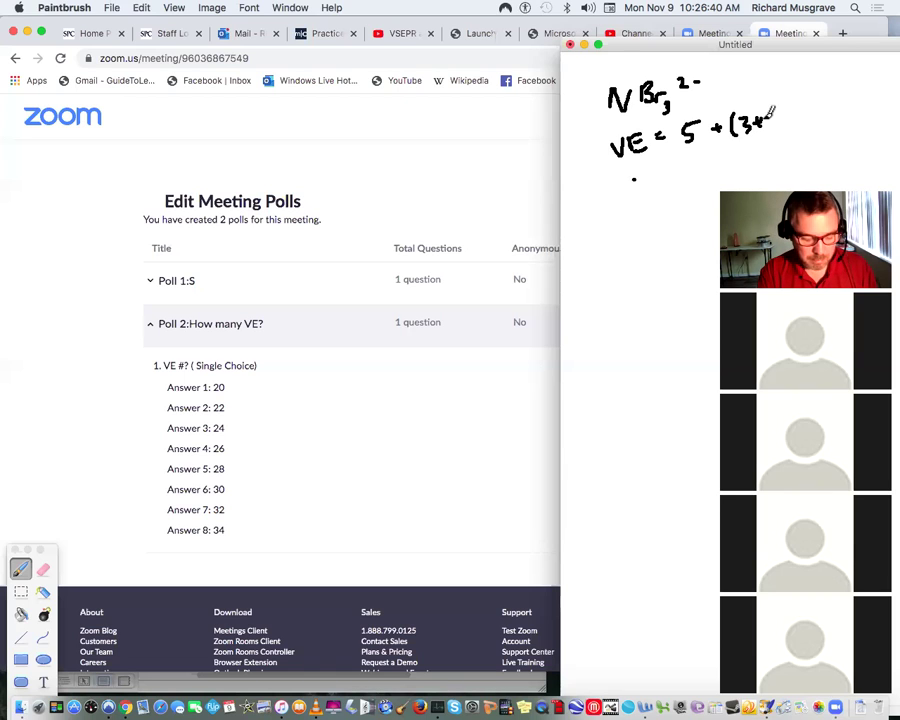
{"action": "key", "text": "super+z"}
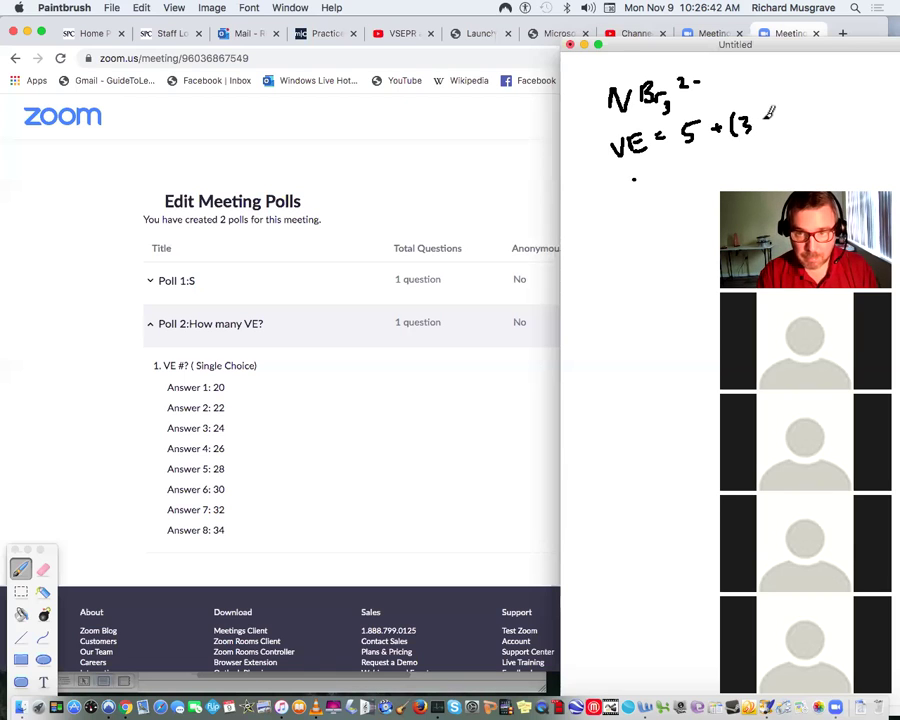
{"action": "mouse_move", "coordinate": [757, 124]}
{"action": "left_mouse_down"}
{"action": "mouse_move", "coordinate": [779, 125]}
{"action": "mouse_move", "coordinate": [776, 105]}
{"action": "mouse_move", "coordinate": [797, 116]}
{"action": "mouse_move", "coordinate": [792, 132]}
{"action": "mouse_move", "coordinate": [846, 116]}
{"action": "mouse_move", "coordinate": [850, 128]}
{"action": "left_mouse_up"}
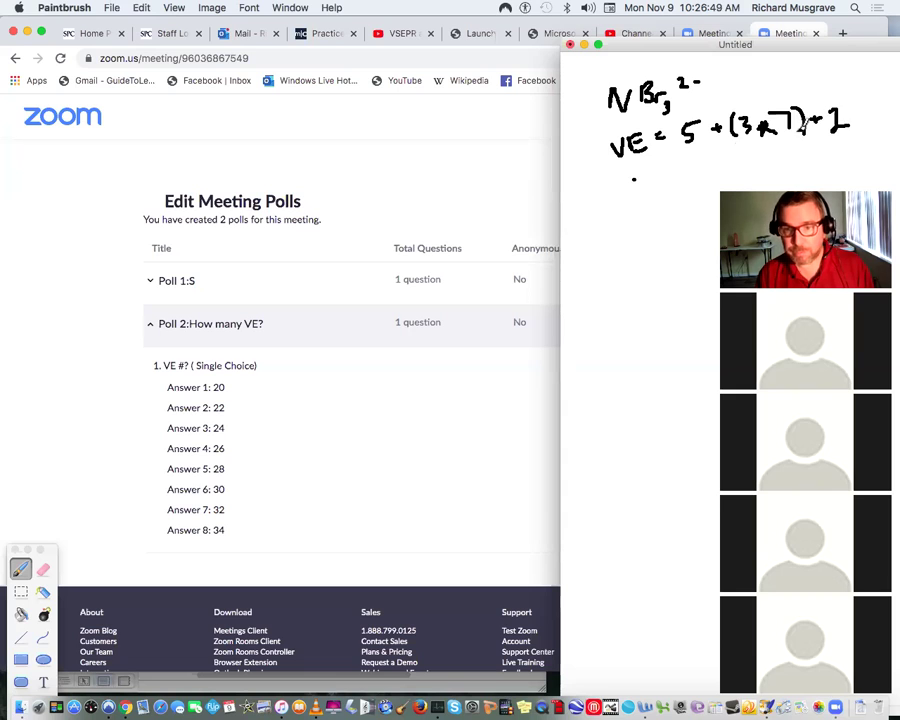
{"action": "left_click", "coordinate": [678, 168]}
{"action": "mouse_move", "coordinate": [698, 155]}
{"action": "left_mouse_down"}
{"action": "mouse_move", "coordinate": [714, 166]}
{"action": "mouse_move", "coordinate": [730, 150]}
{"action": "left_mouse_up"}
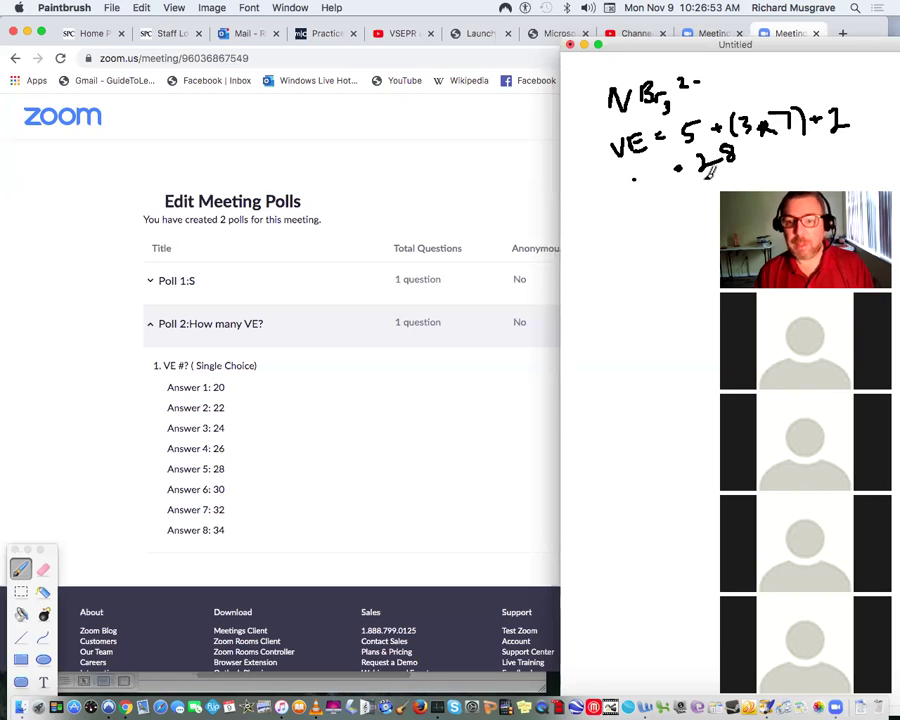